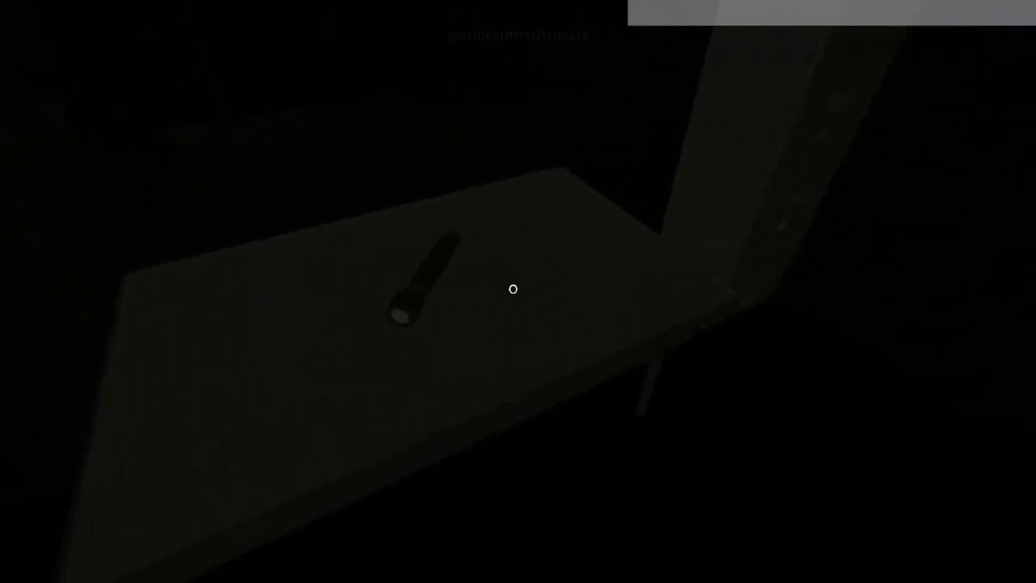
Pick up the flashlight from the desk with E during the test run
key(e)
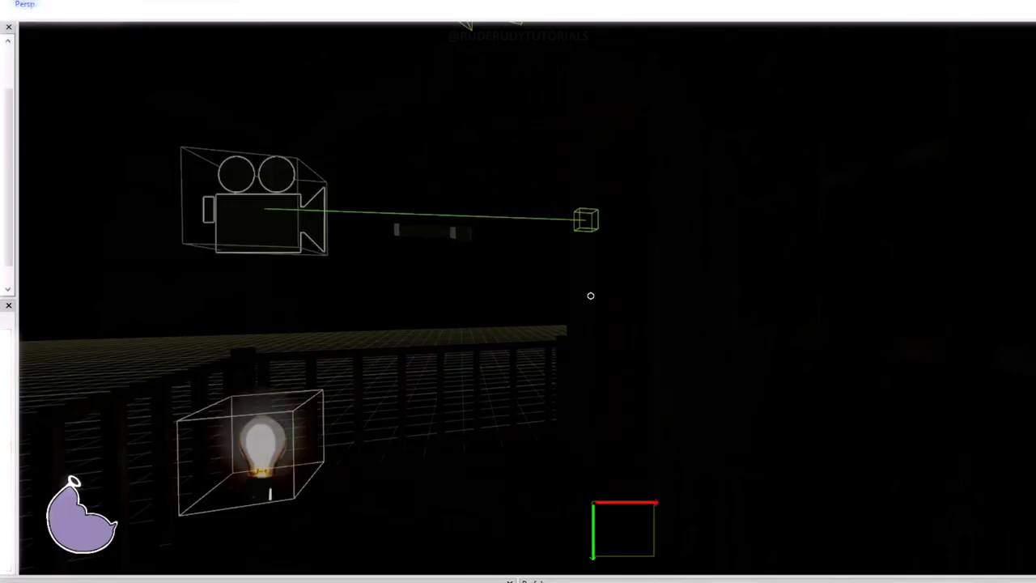
Zoom the viewport camera in and start a test run with F5
scroll(591, 295, up, 3)
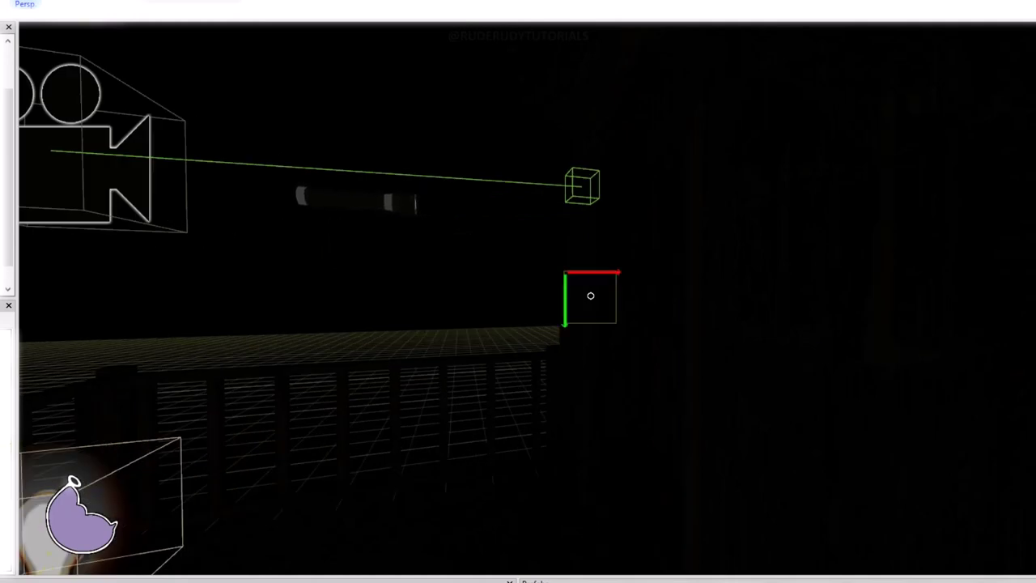
scroll(590, 295, up, 2)
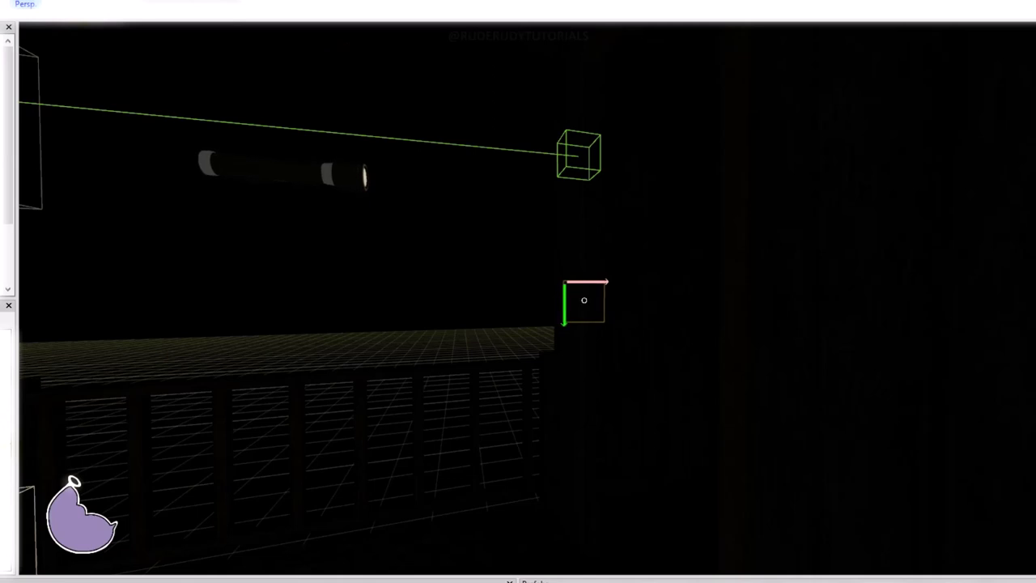
key(F5)
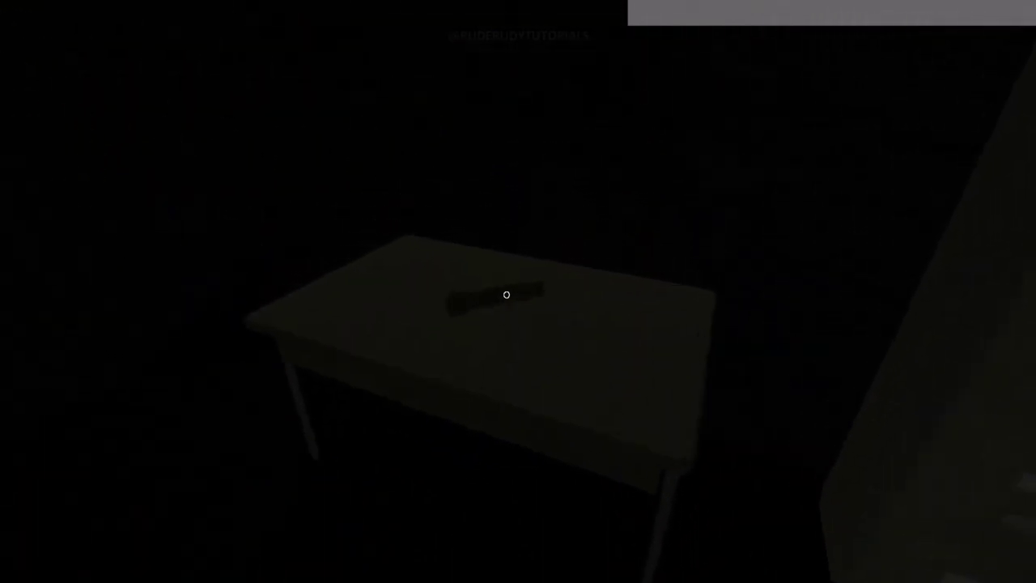
Restart the test run and walk through the dark room up to the flashlight on the table
key(w)
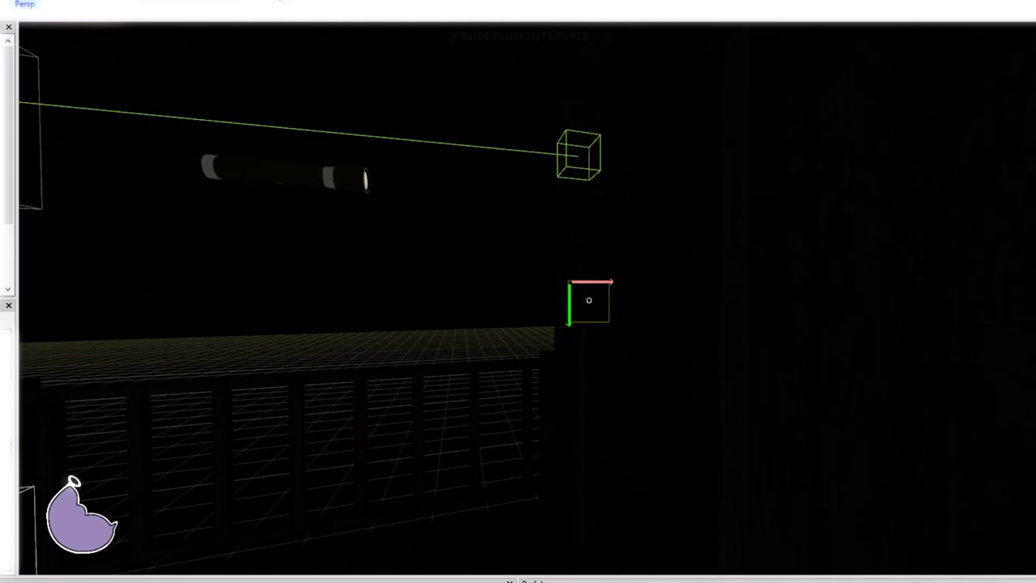
key(F5)
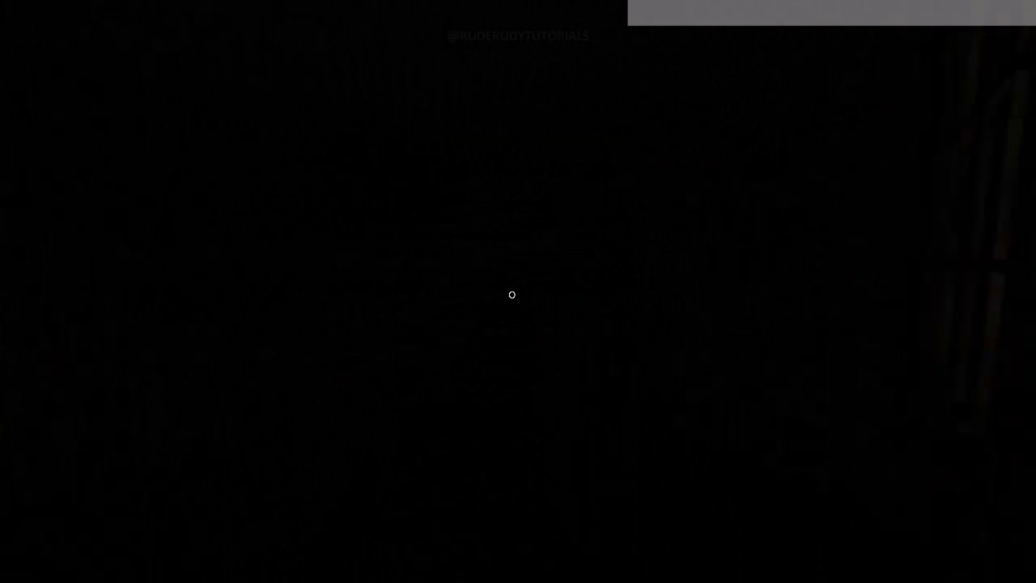
key(w)
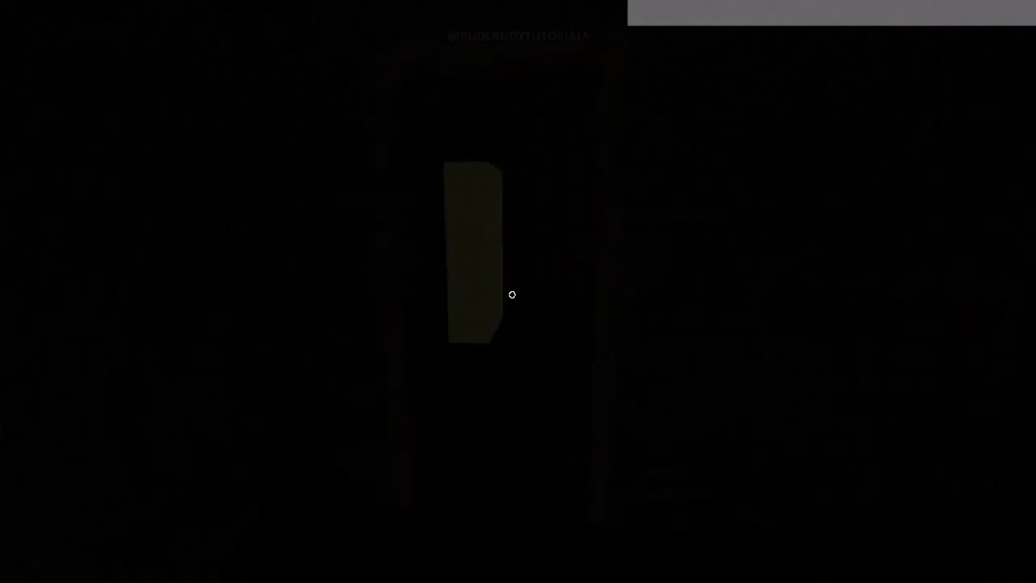
key(Right)
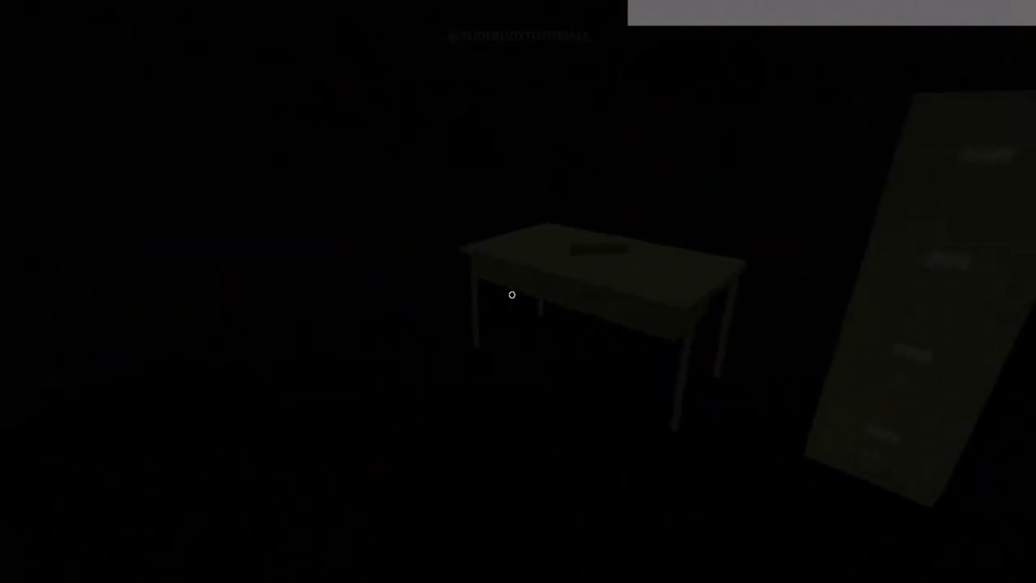
key(w)
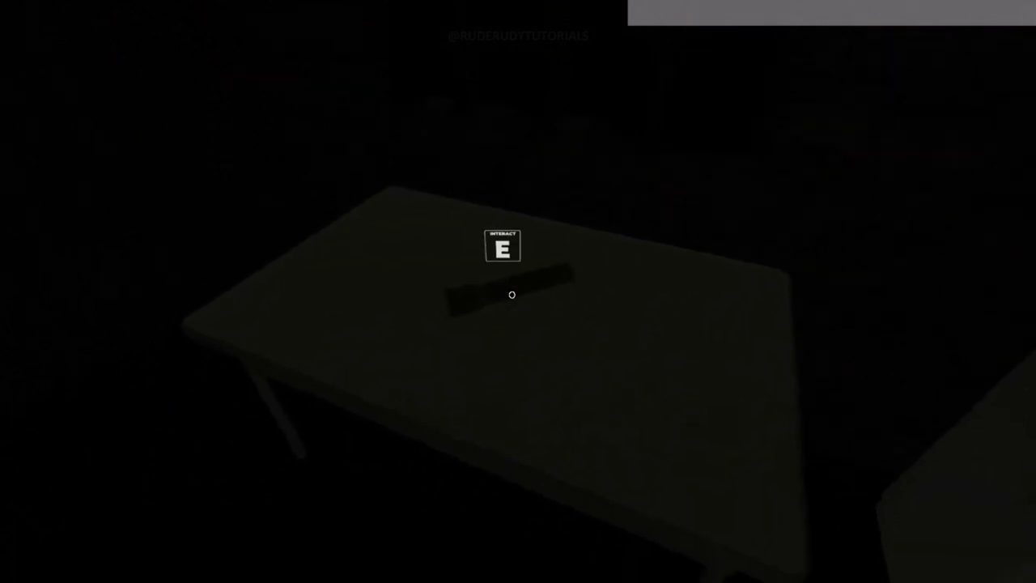
Circle the table, checking when the INTERACT E prompt appears over the flashlight
key(a)
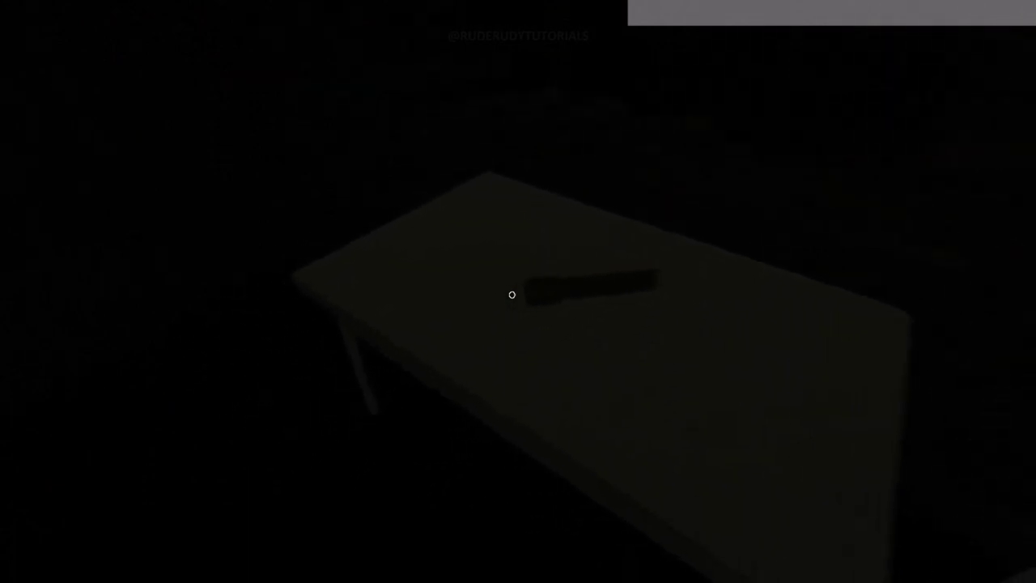
key(Right)
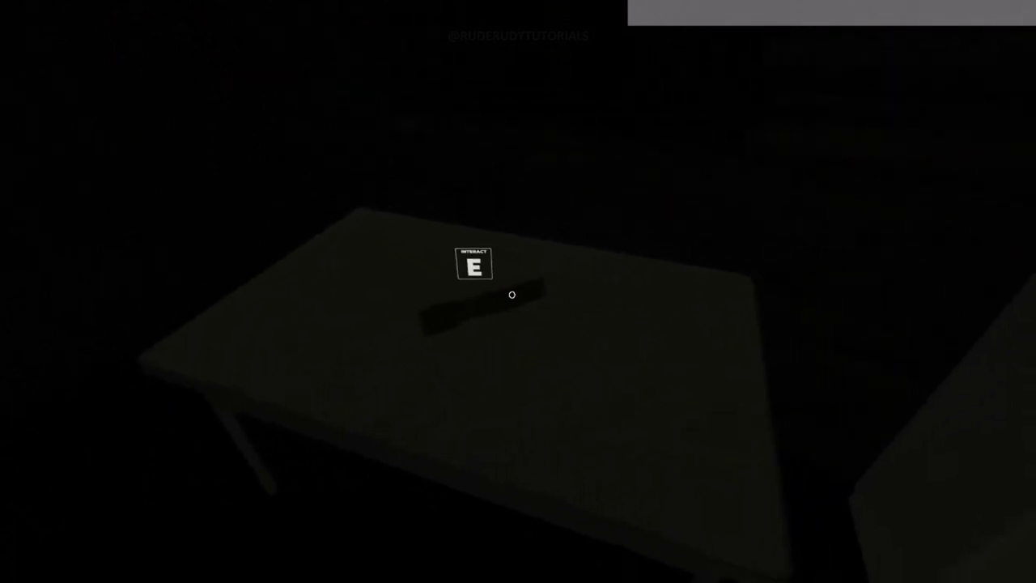
key(s)
key(w)
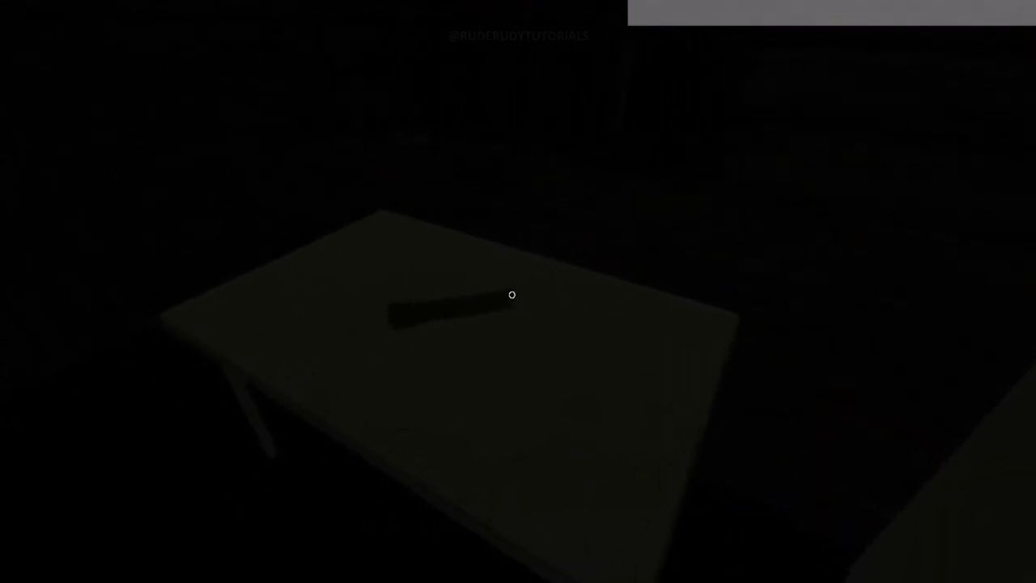
key(a)
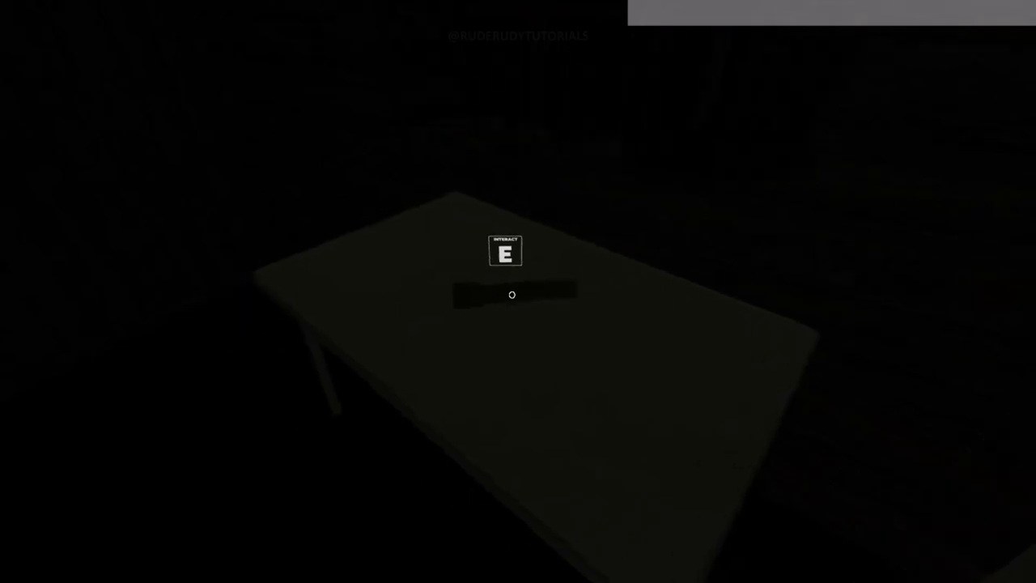
key(a)
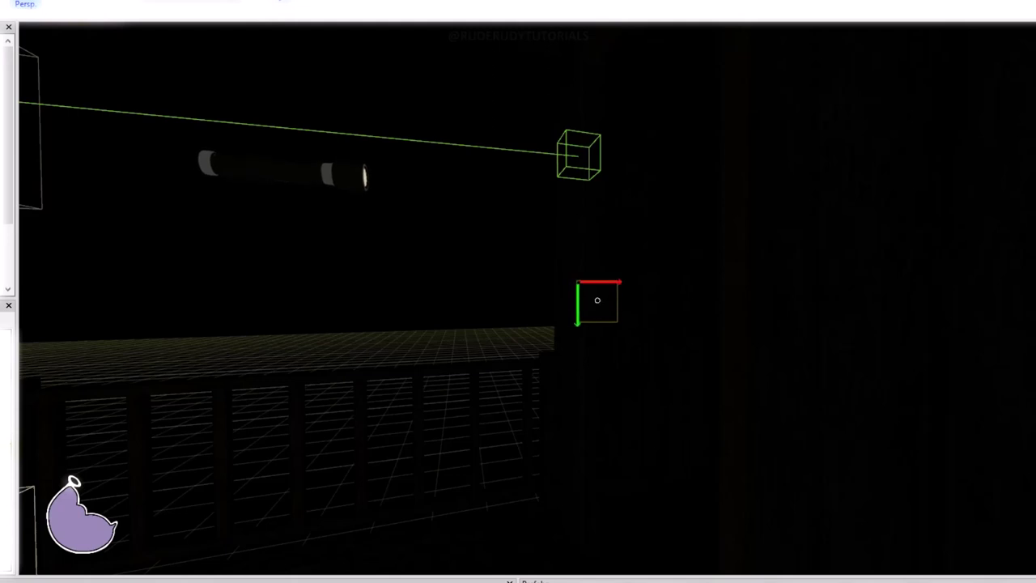
Launch the test, walk to the desk and press E to pick up the flashlight
key(F5)
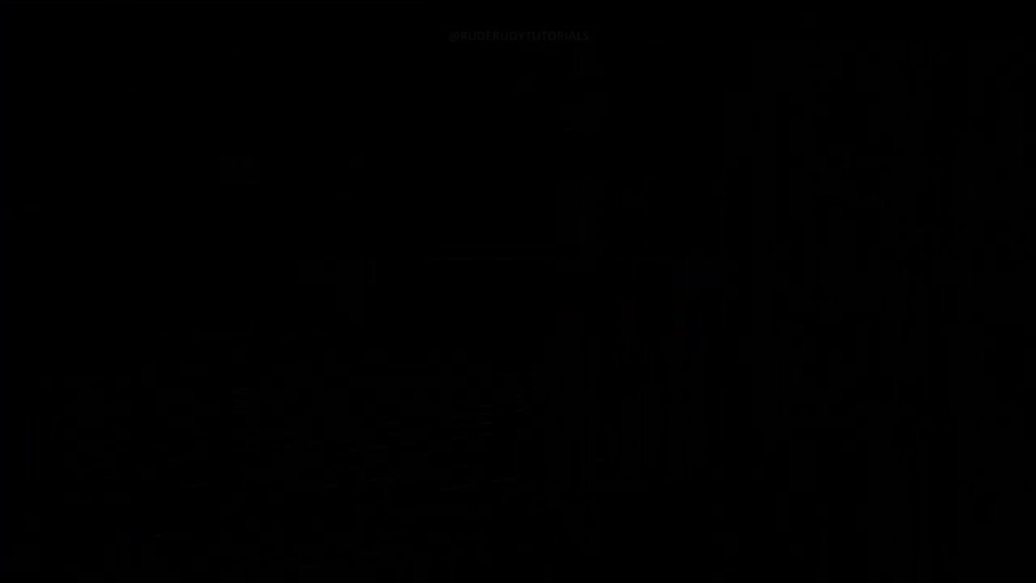
key(a)
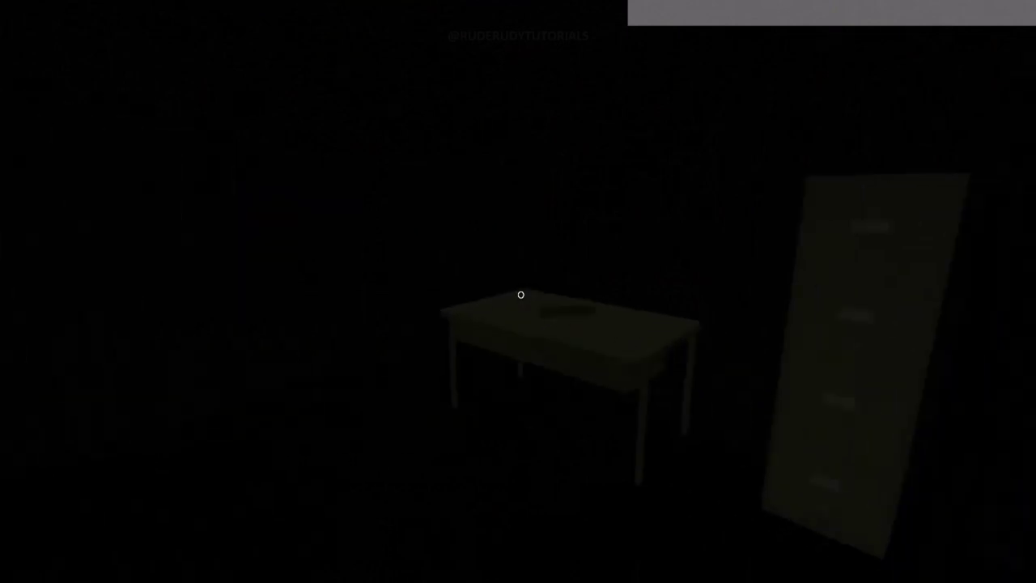
key(w)
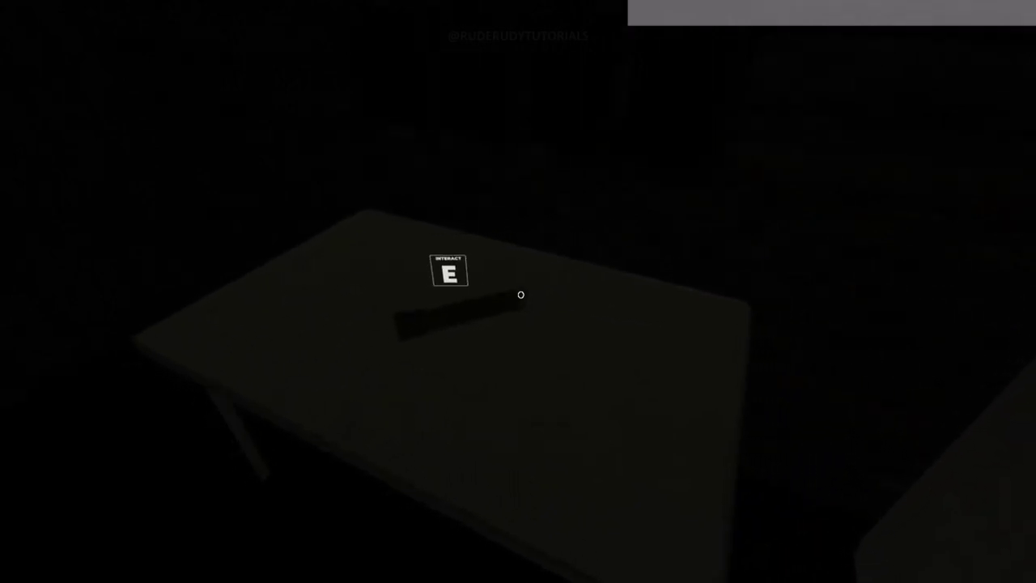
key(e)
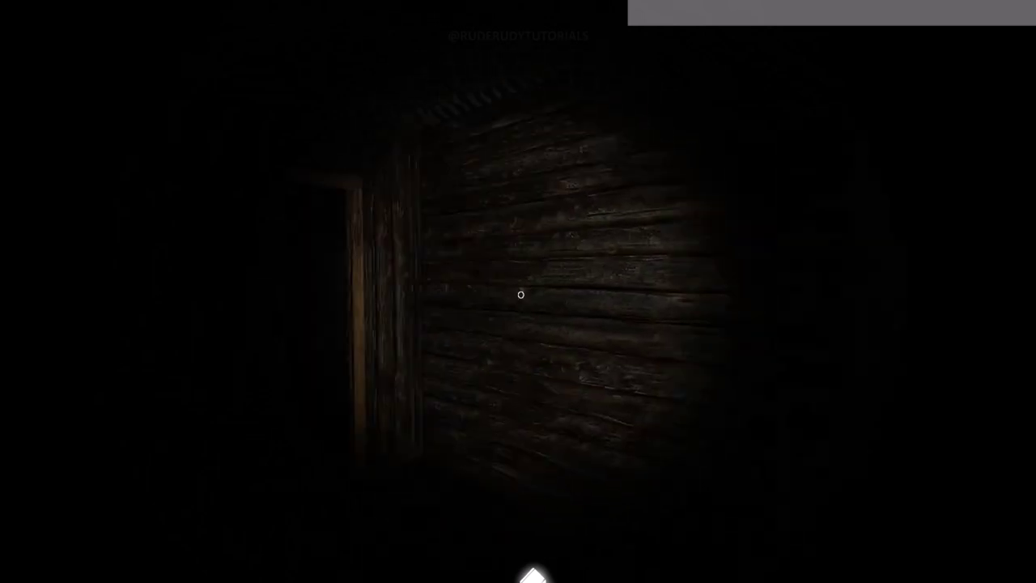
Walk the flashlight beam through the doorways, past the barred window and narrow corridor
key(w)
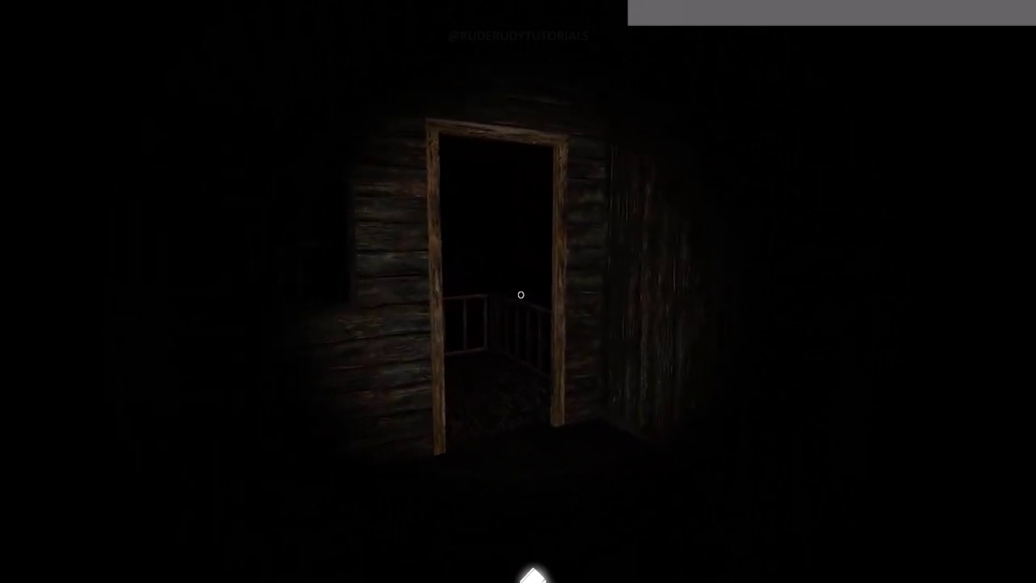
key(w)
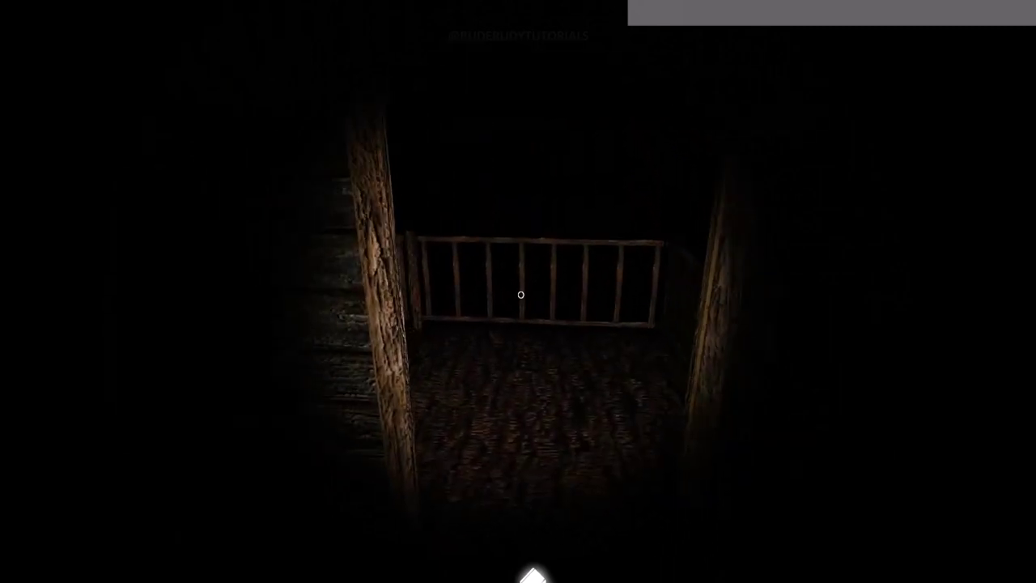
key(w)
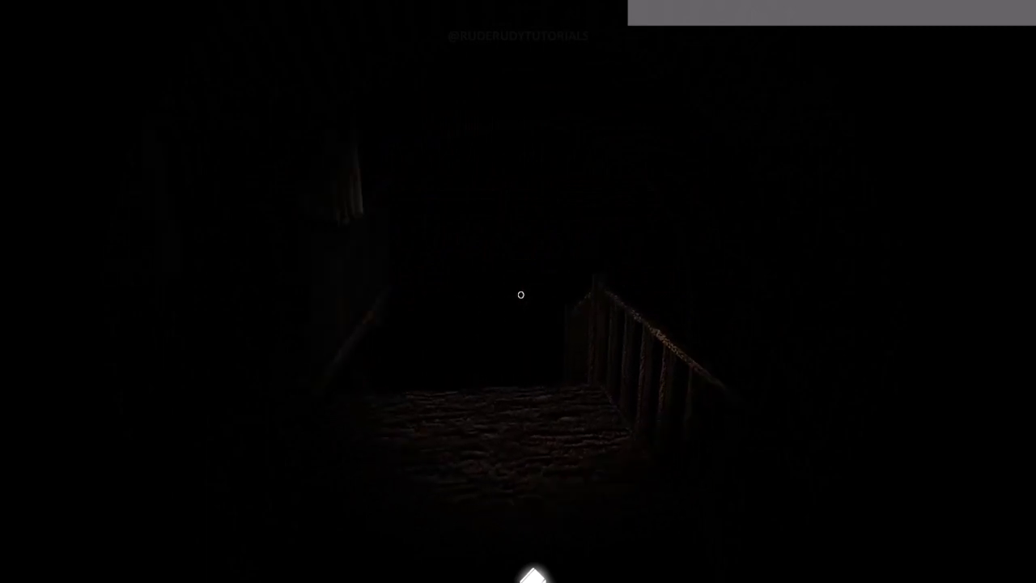
key(w)
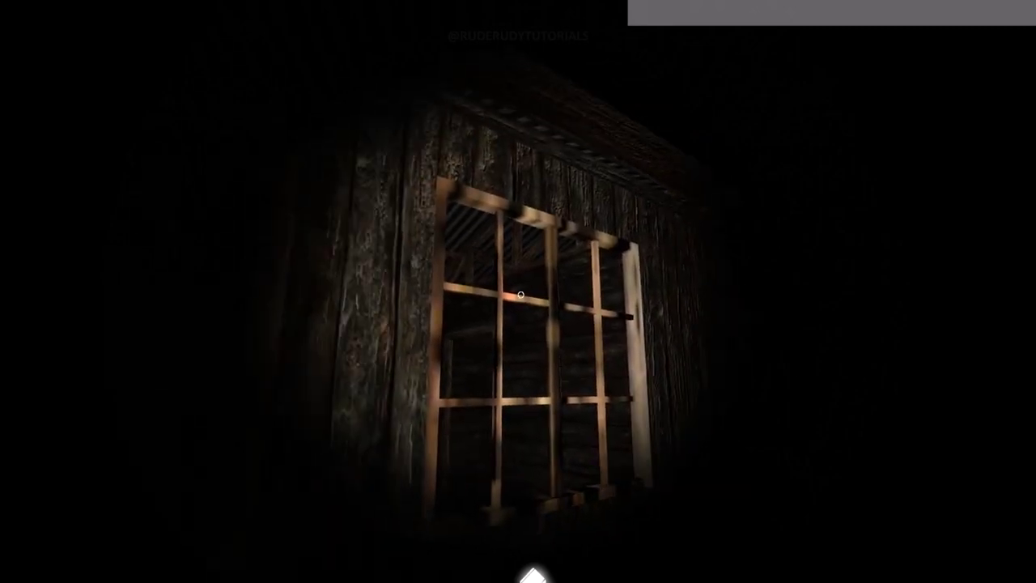
key(d)
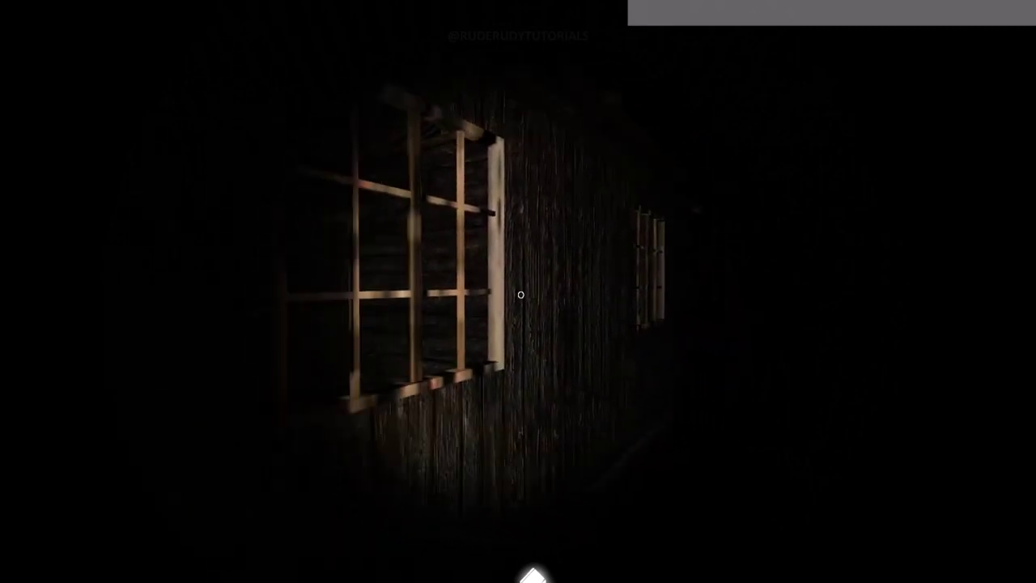
key(w)
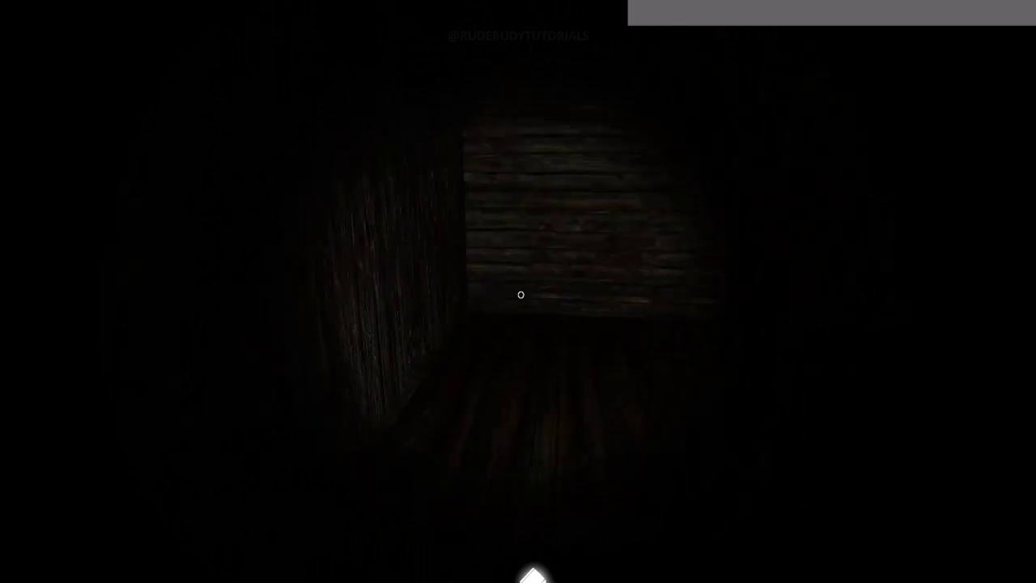
key(w)
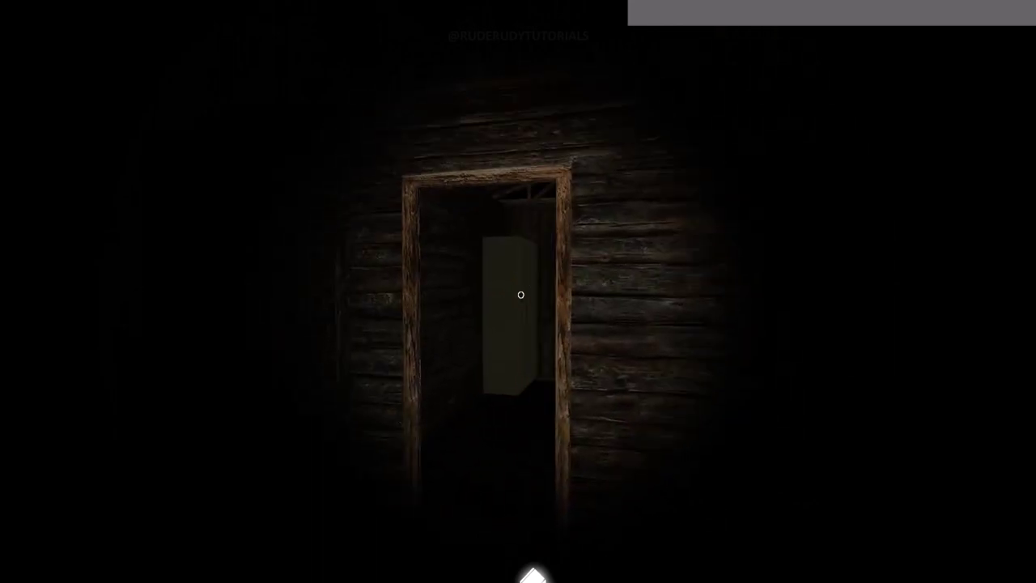
key(w)
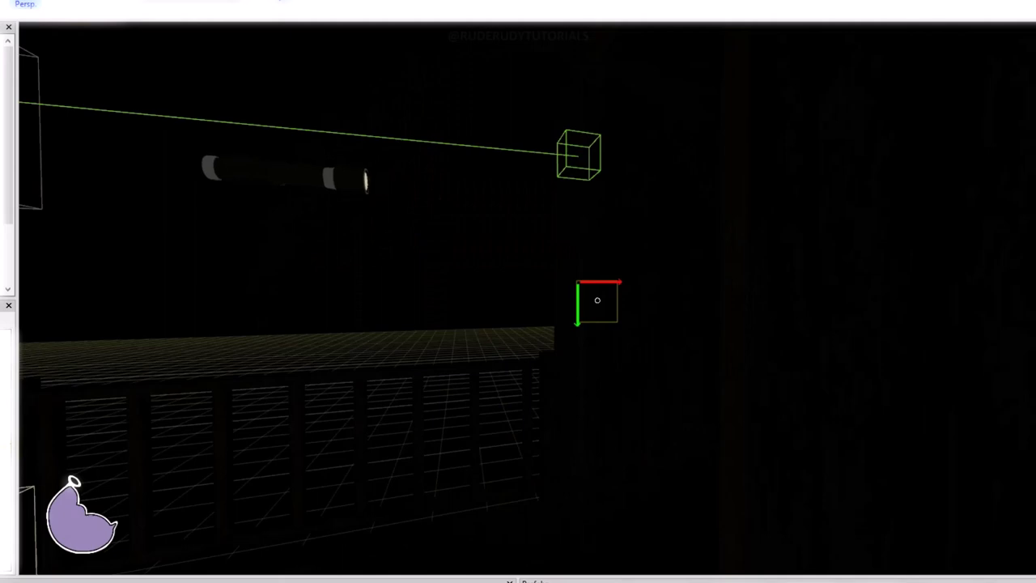
Focus the Scene view and frame the selected flashlight with F
click(597, 300)
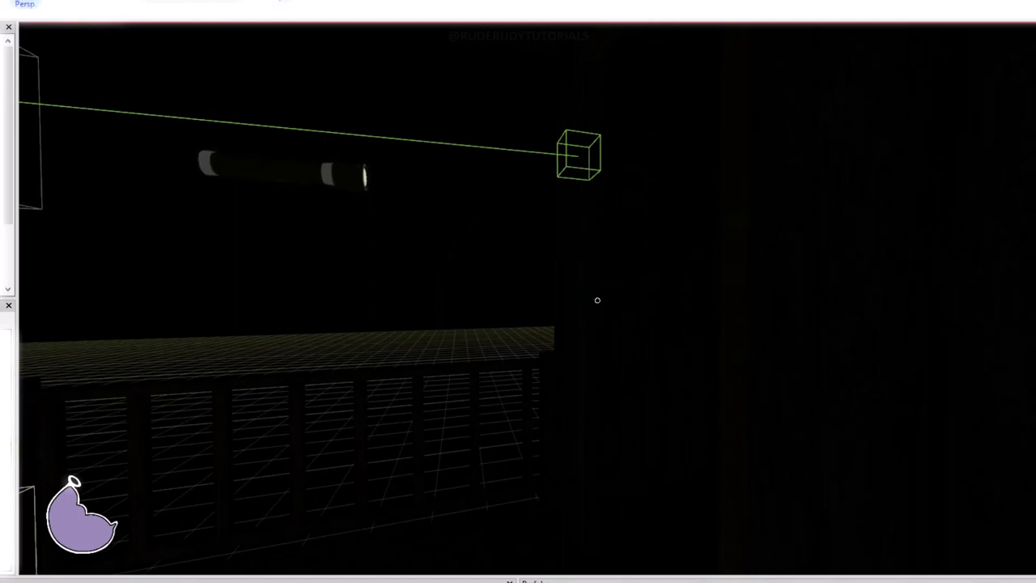
key(f)
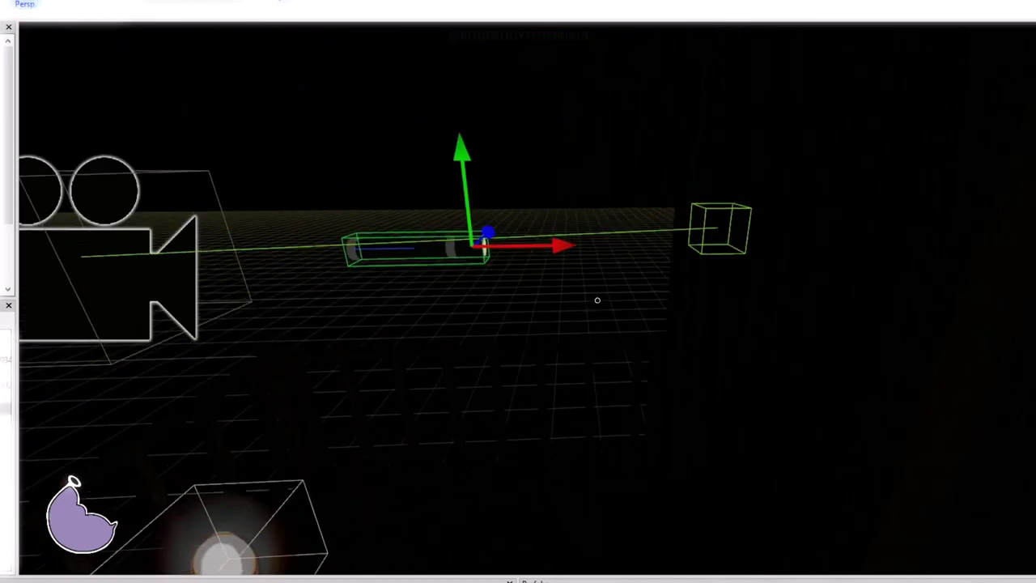